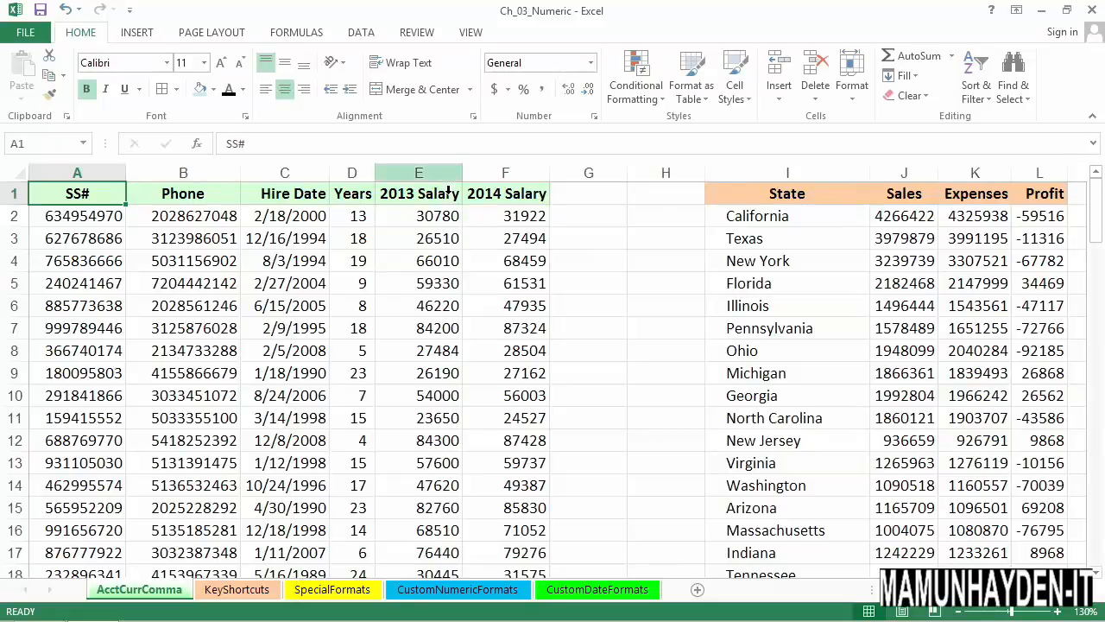
Format the entire 2013 Salary and 2014 Salary columns with the Accounting number format in dollars
left_click(447, 189)
left_click_drag(440, 181, 494, 186)
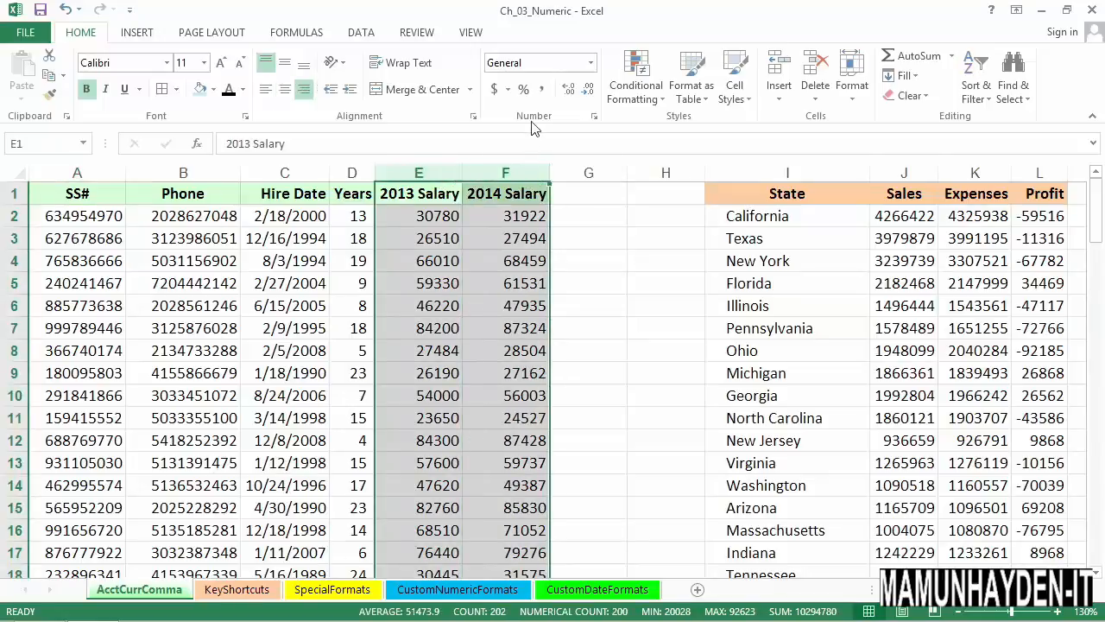
left_click(496, 91)
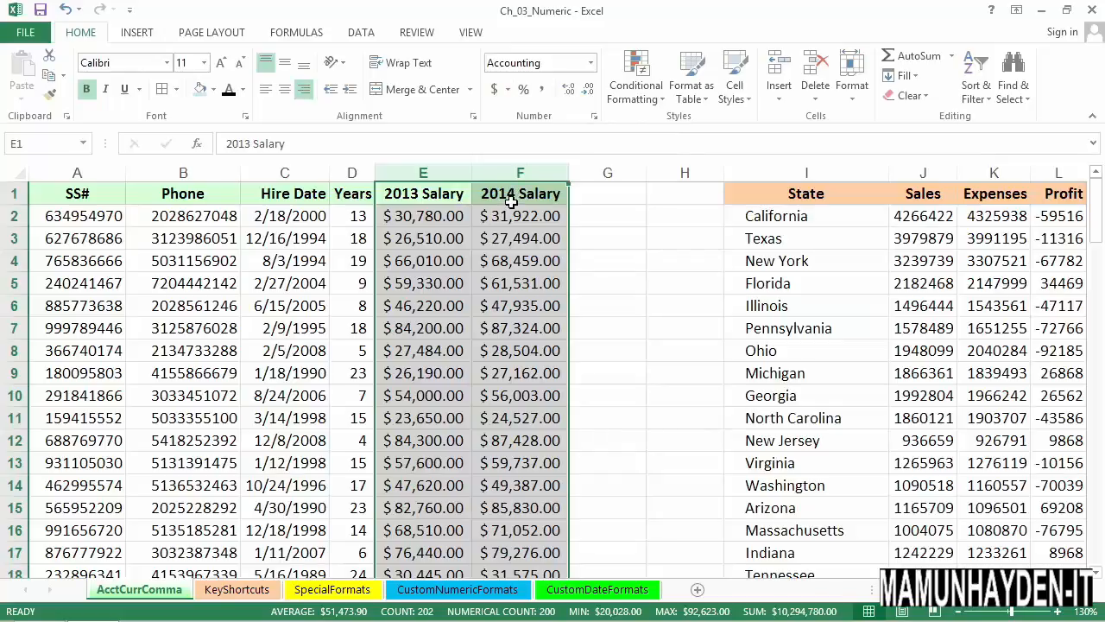
left_click(497, 93)
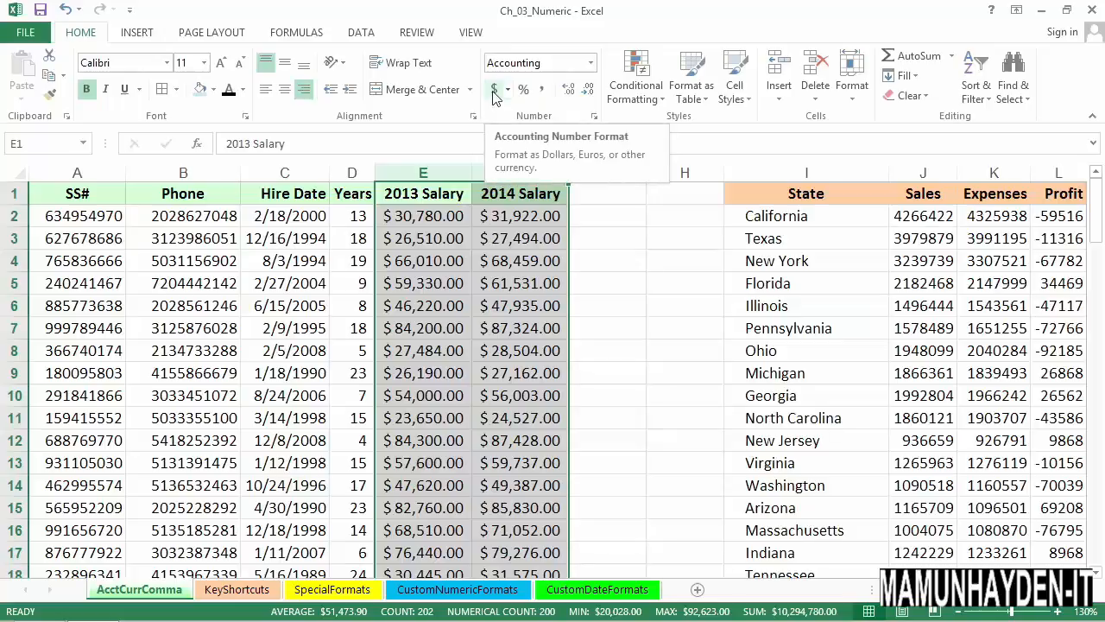
left_click(494, 97)
Switch the two salary columns to Comma Style and remove both decimal places
left_click(543, 91)
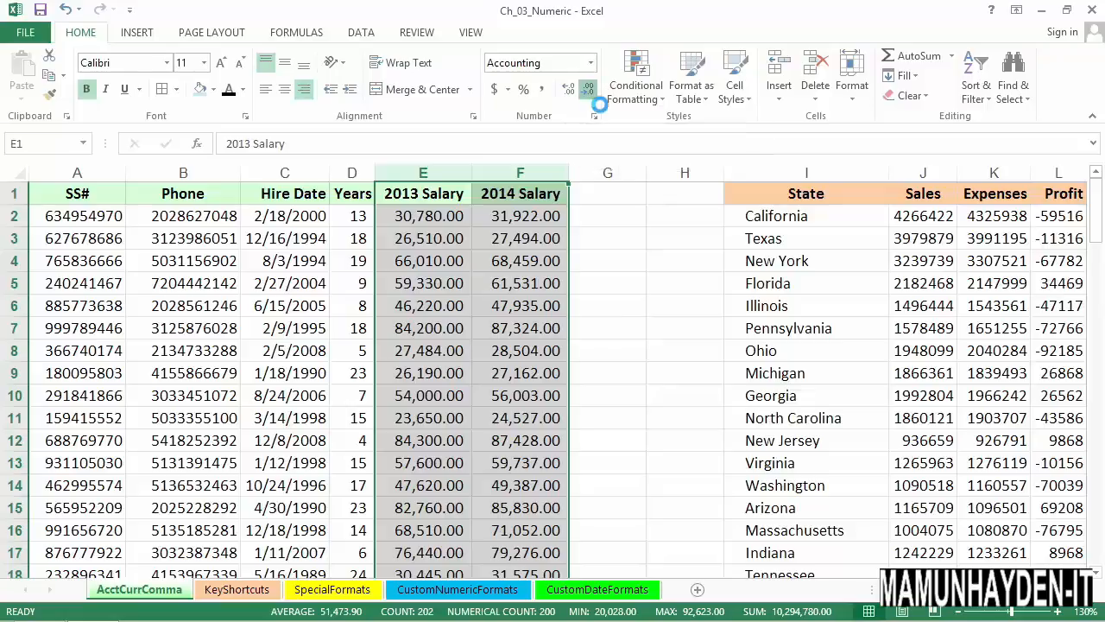
left_click(586, 93)
left_click(587, 93)
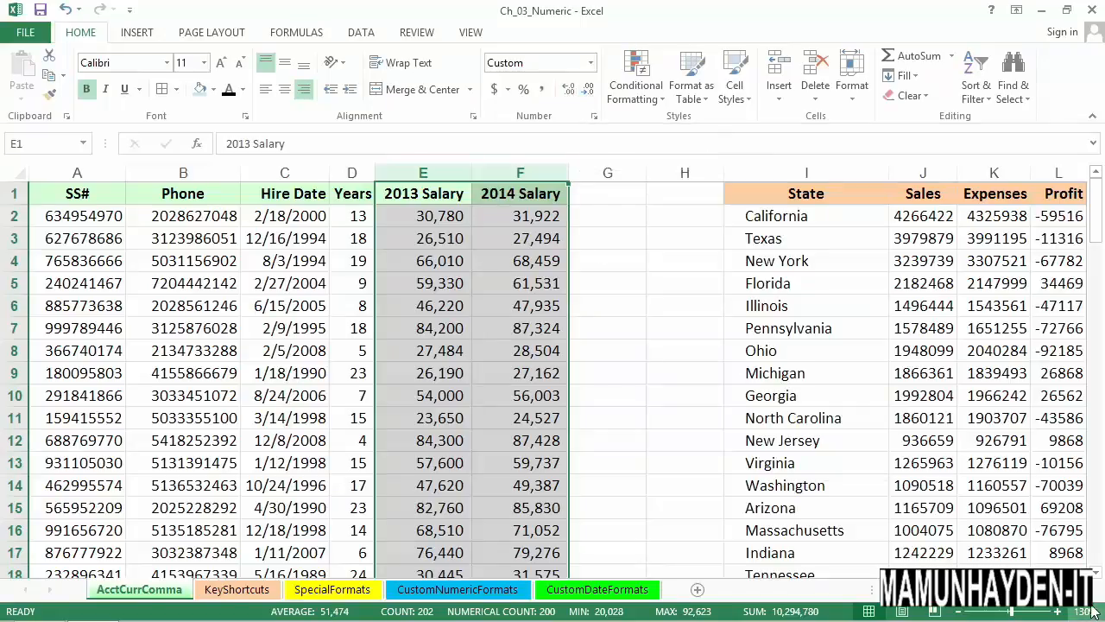
Apply Comma Style with no decimal places to the entire Sales, Expenses and Profit columns
mouse_move(1093, 608)
scroll(861, 238, "right", 3)
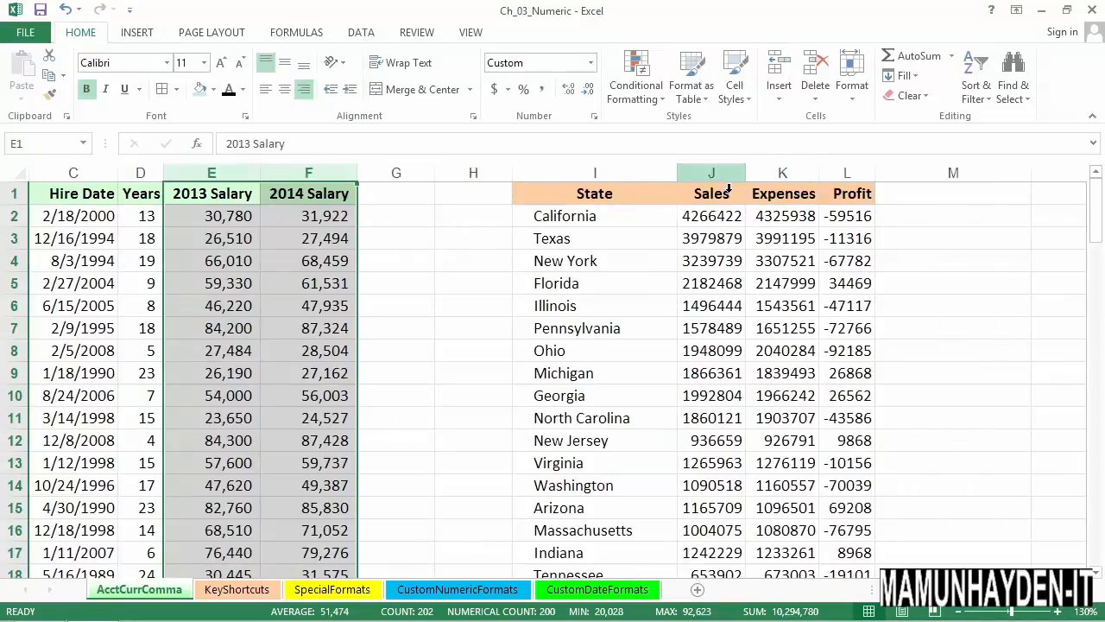
left_click_drag(717, 177, 842, 177)
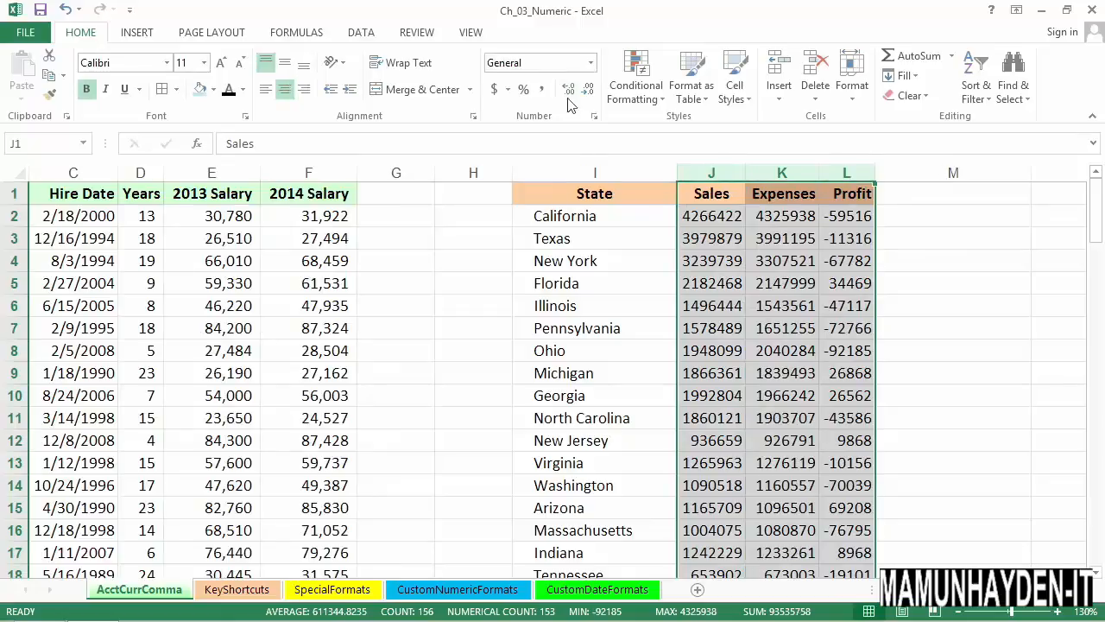
left_click(544, 91)
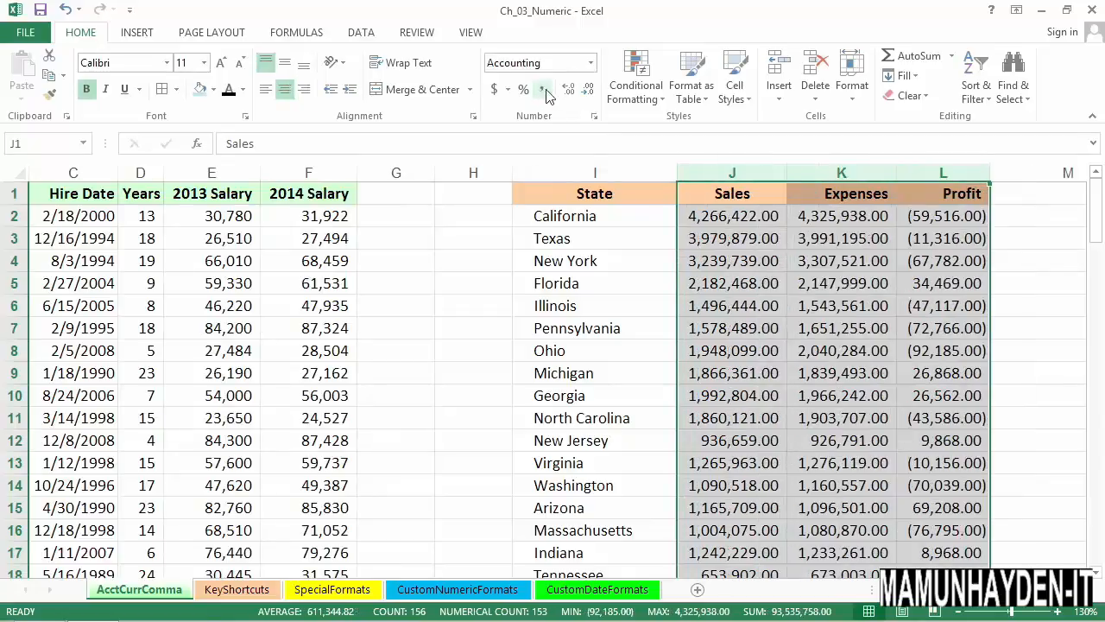
left_click(941, 220)
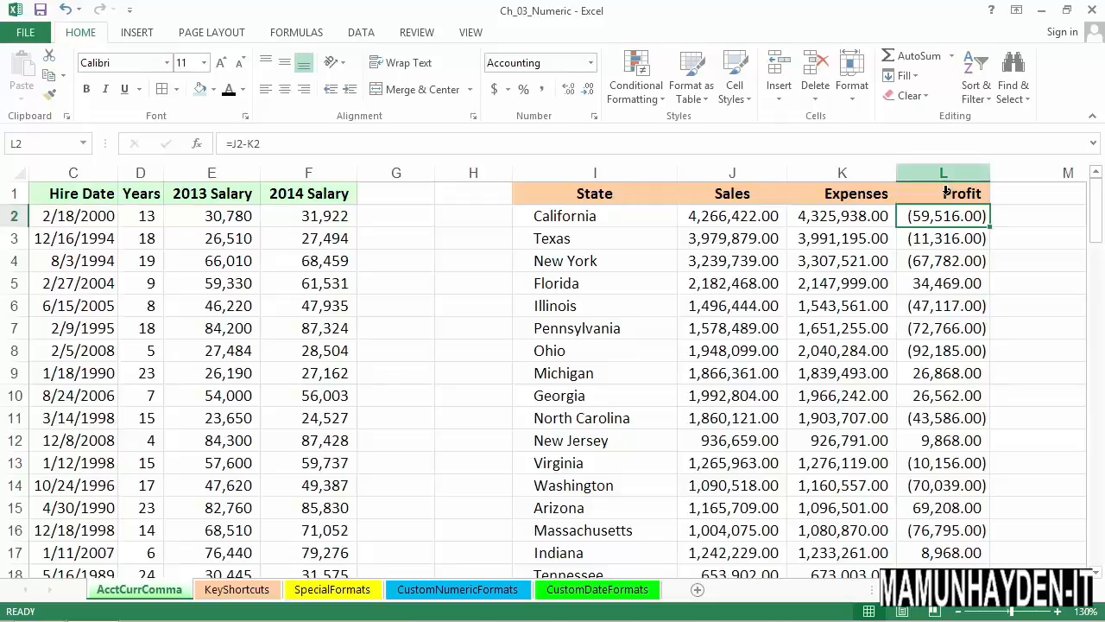
left_click_drag(940, 177, 767, 184)
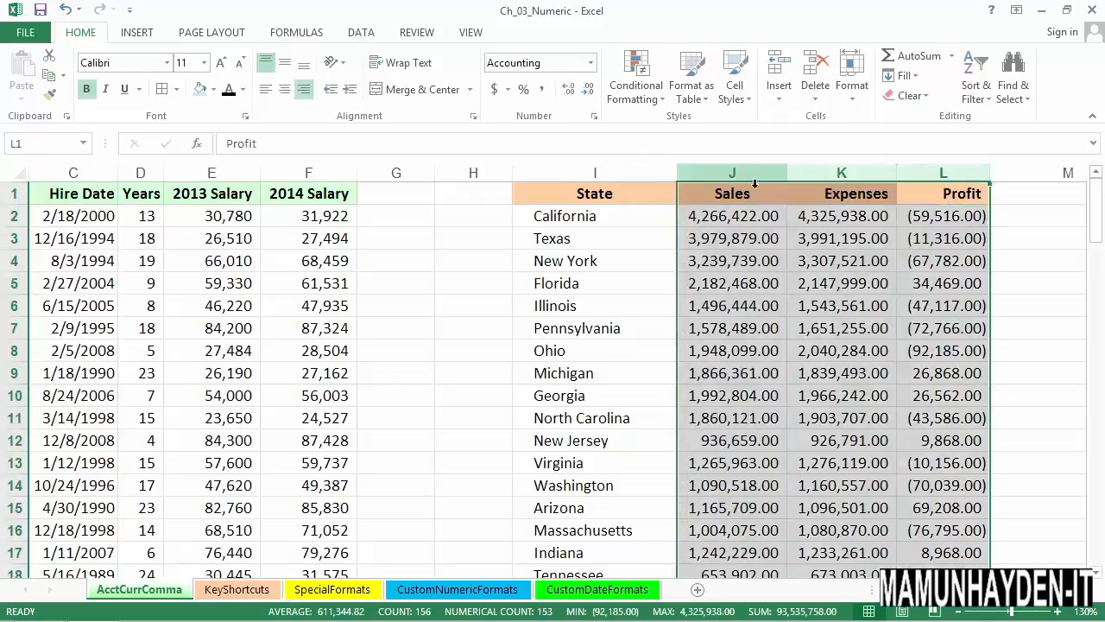
left_click(589, 90)
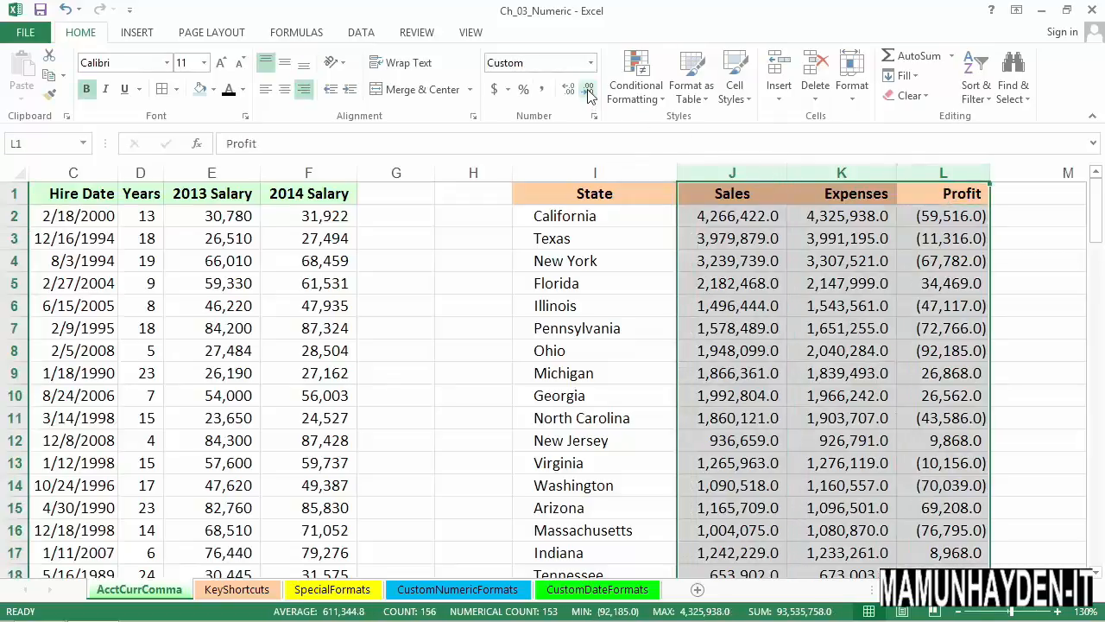
left_click(588, 92)
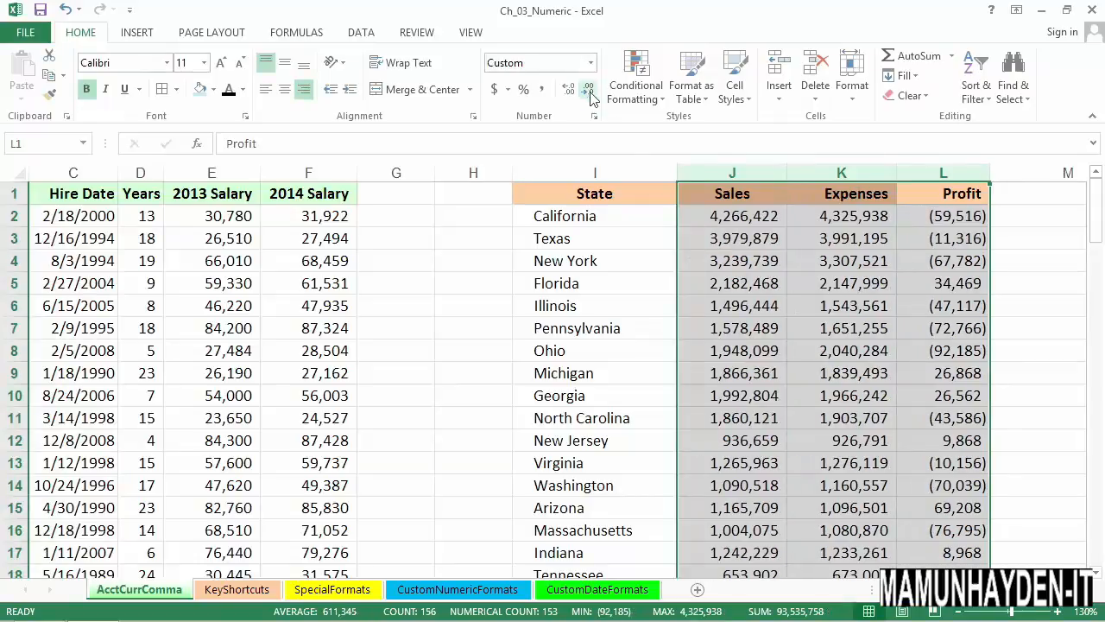
Examine the Accounting, Currency and Number category options in the cell format settings for the Sales, Expenses and Profit columns
left_click(922, 203)
left_click(929, 181)
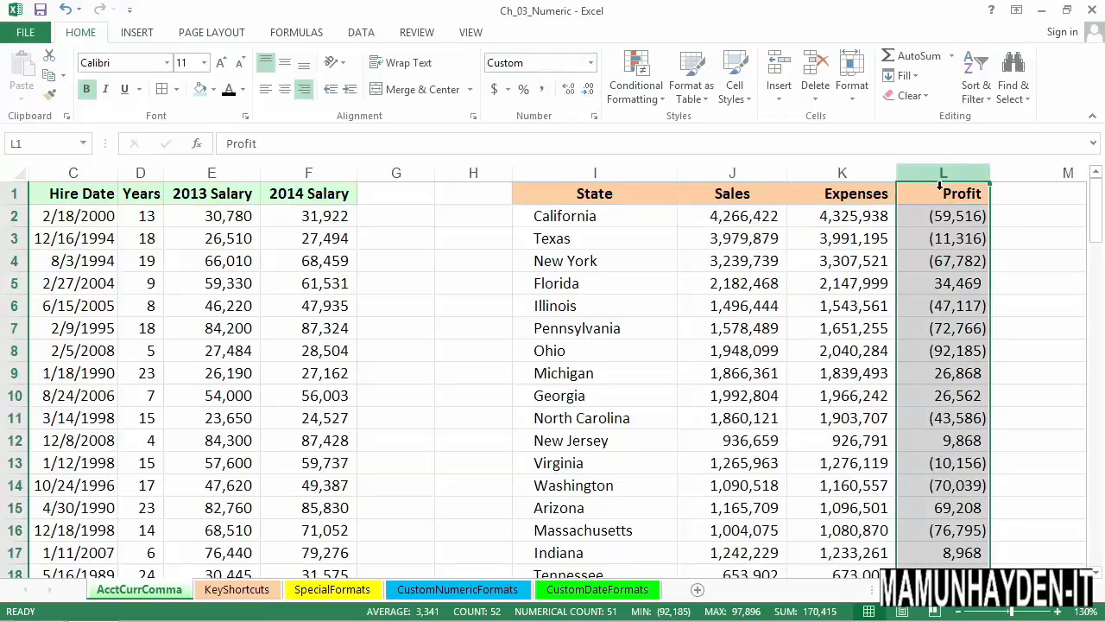
left_click_drag(752, 175, 927, 184)
right_click(928, 184)
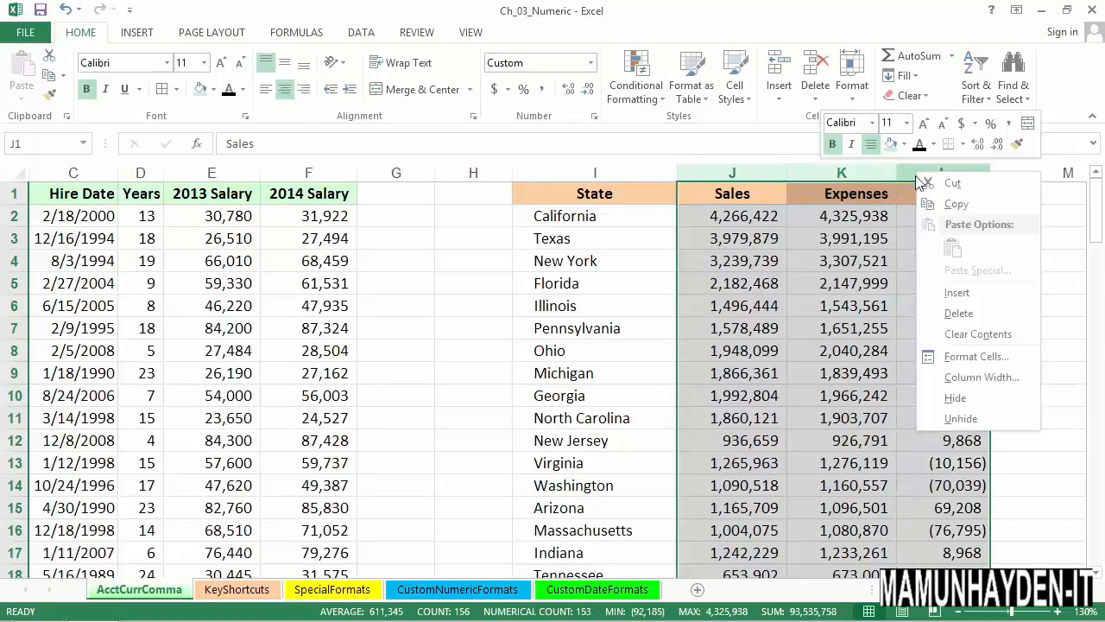
left_click(980, 356)
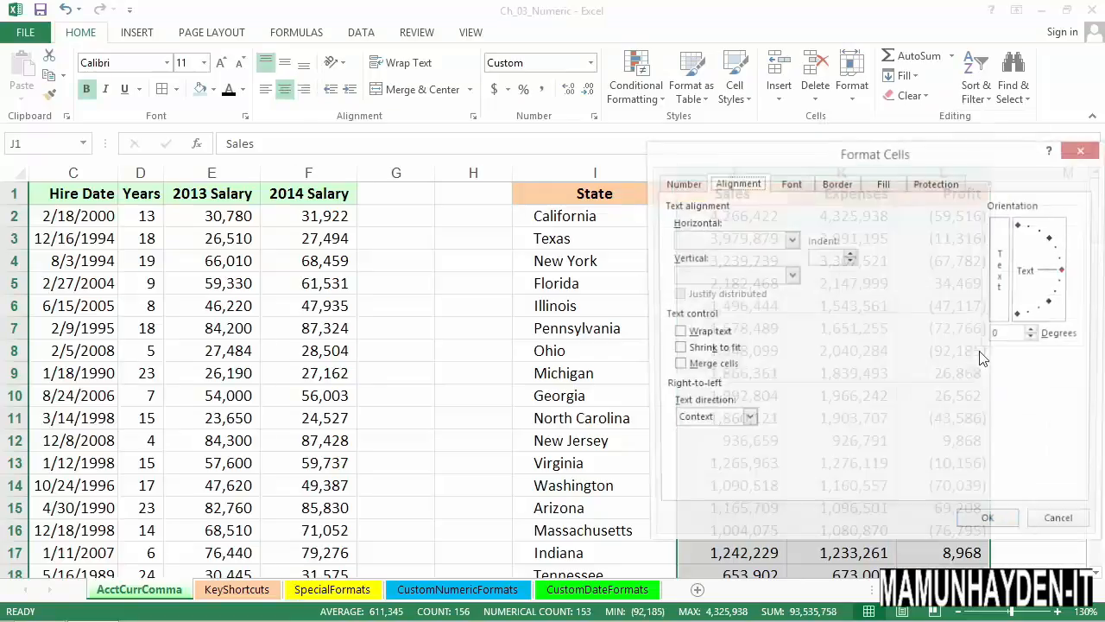
left_click_drag(1006, 157, 548, 169)
left_click(223, 195)
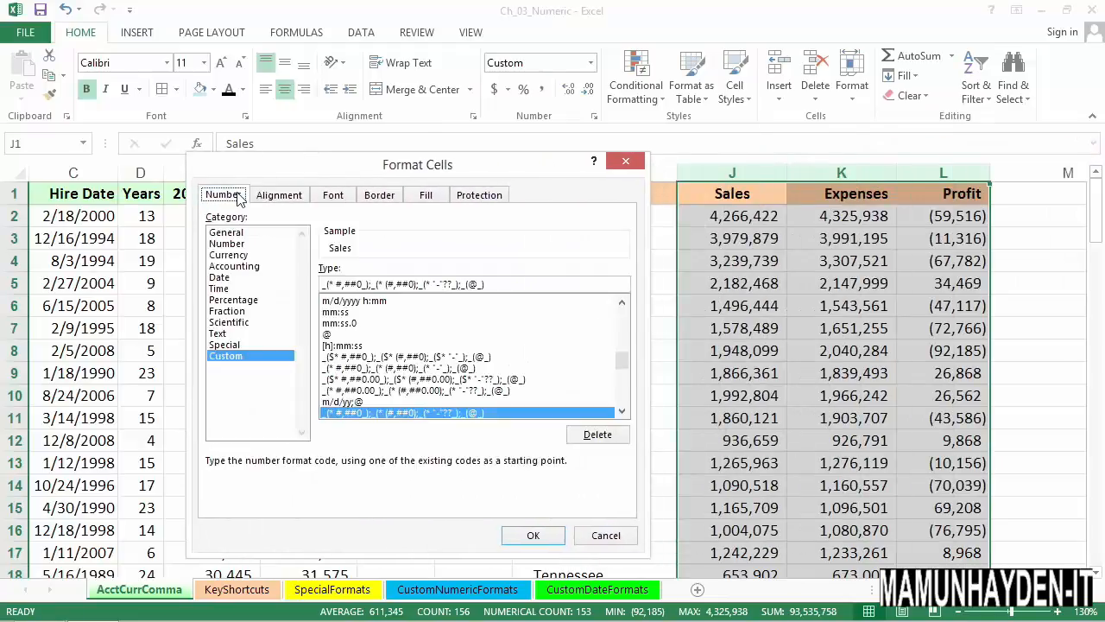
left_click(232, 266)
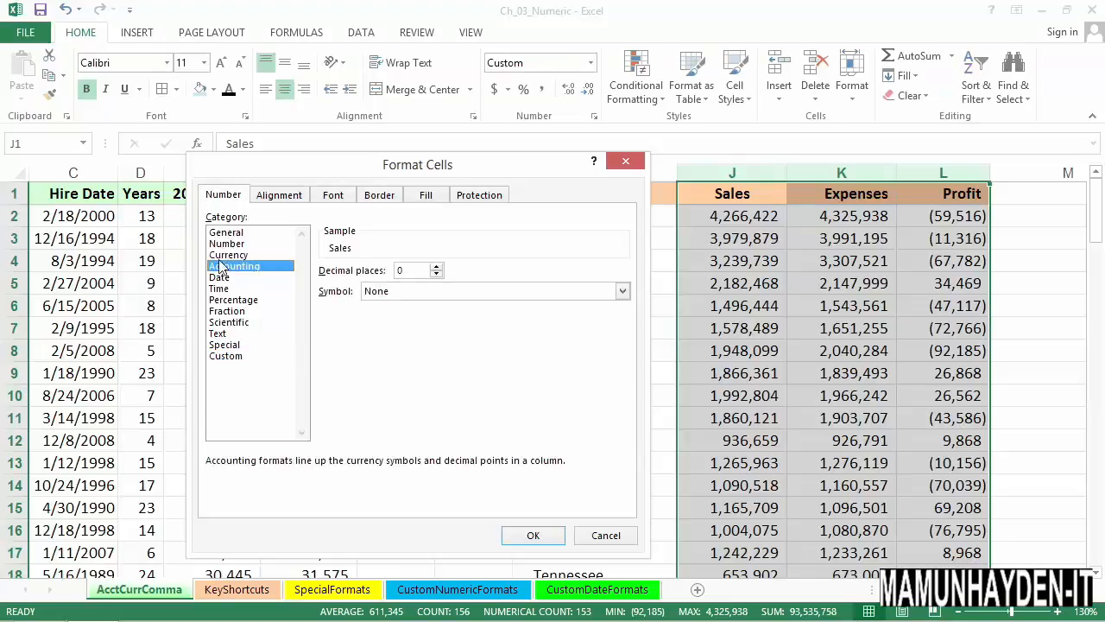
left_click(225, 257)
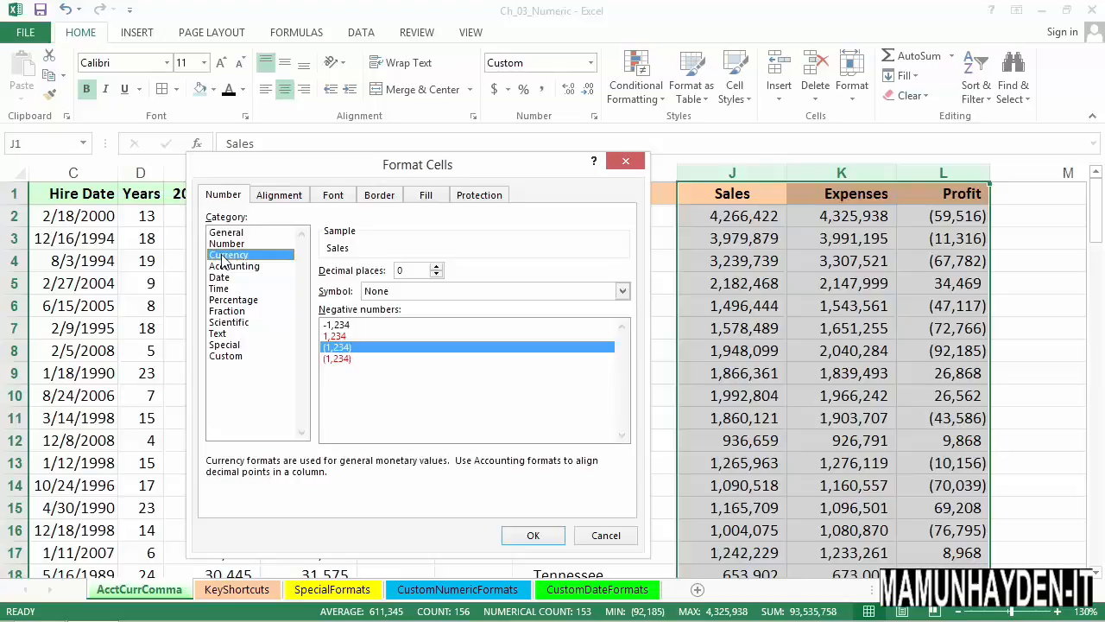
left_click(223, 246)
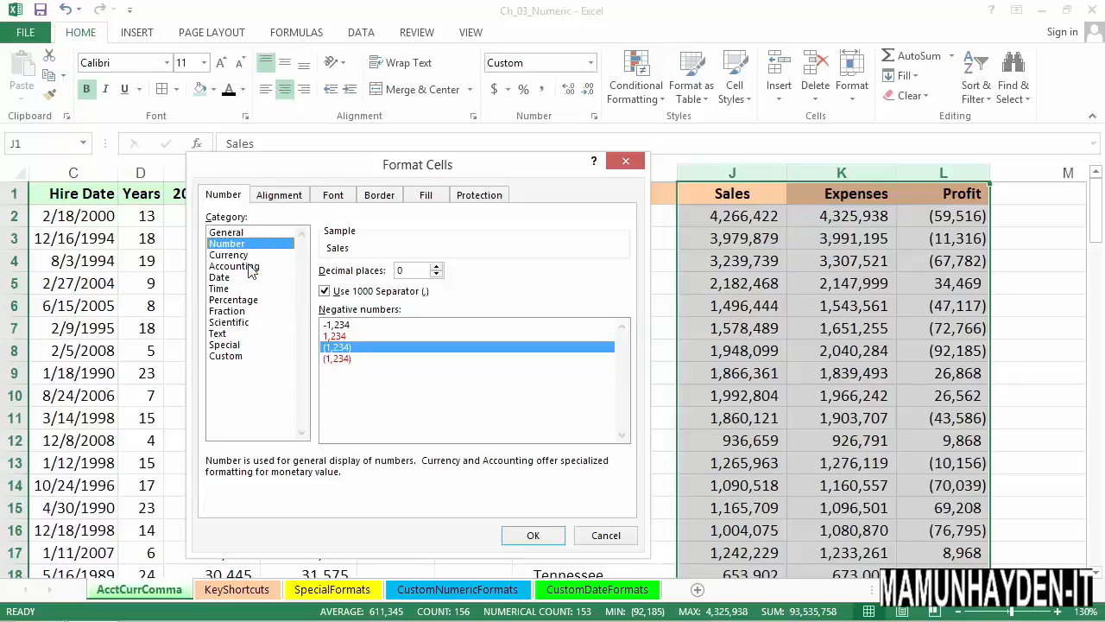
Try the Accounting format with two decimal places and no symbol on the Sales, Expenses and Profit columns, and undo it
left_click(250, 267)
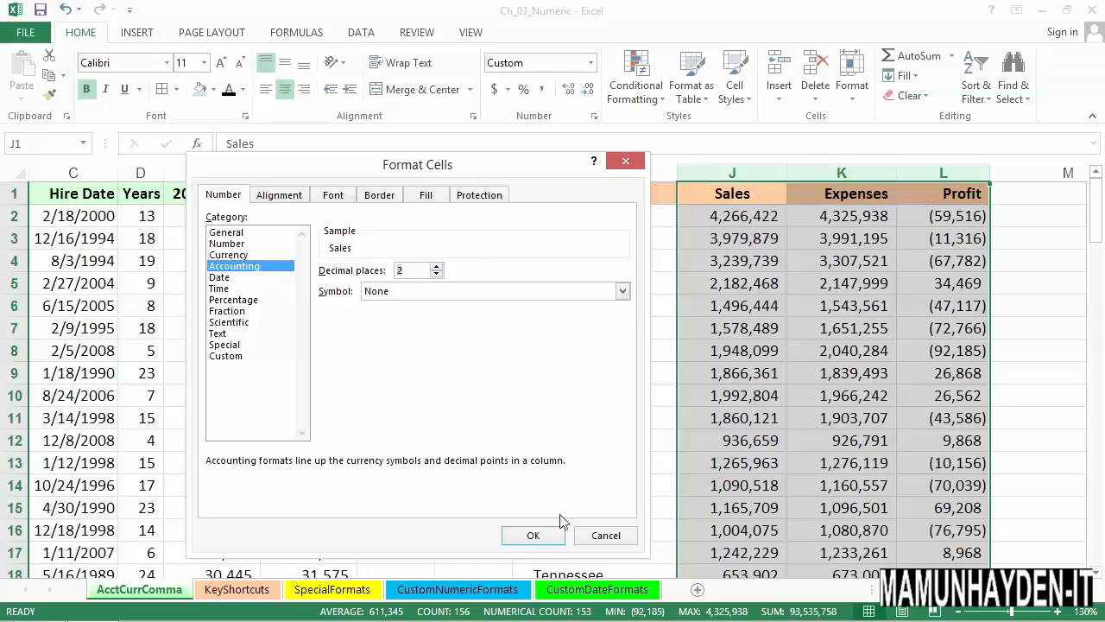
left_click(549, 538)
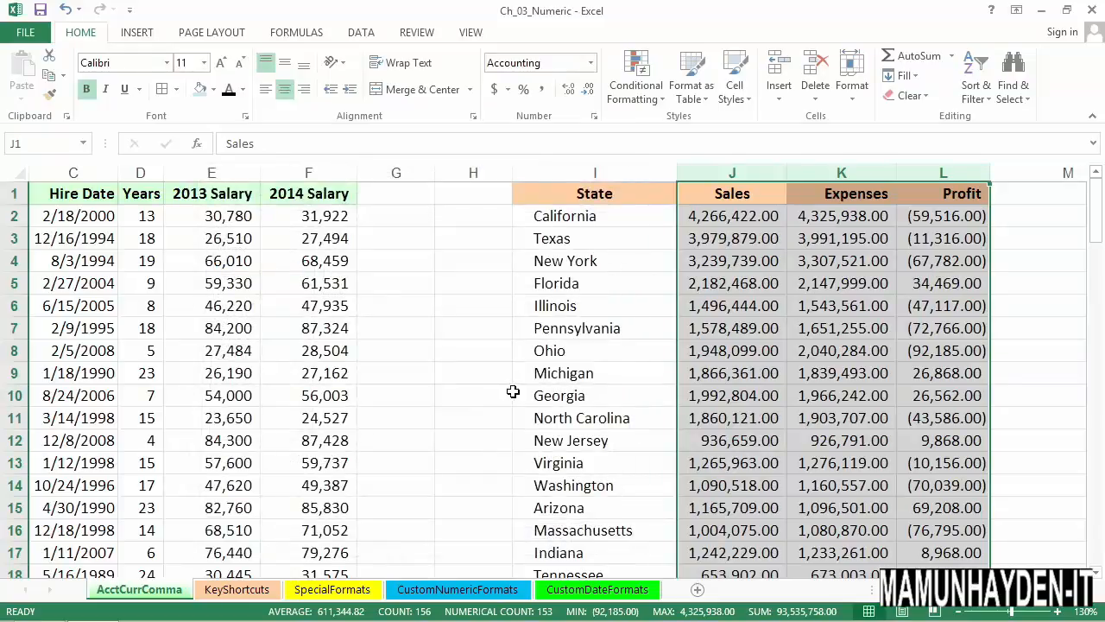
key("ctrl+z")
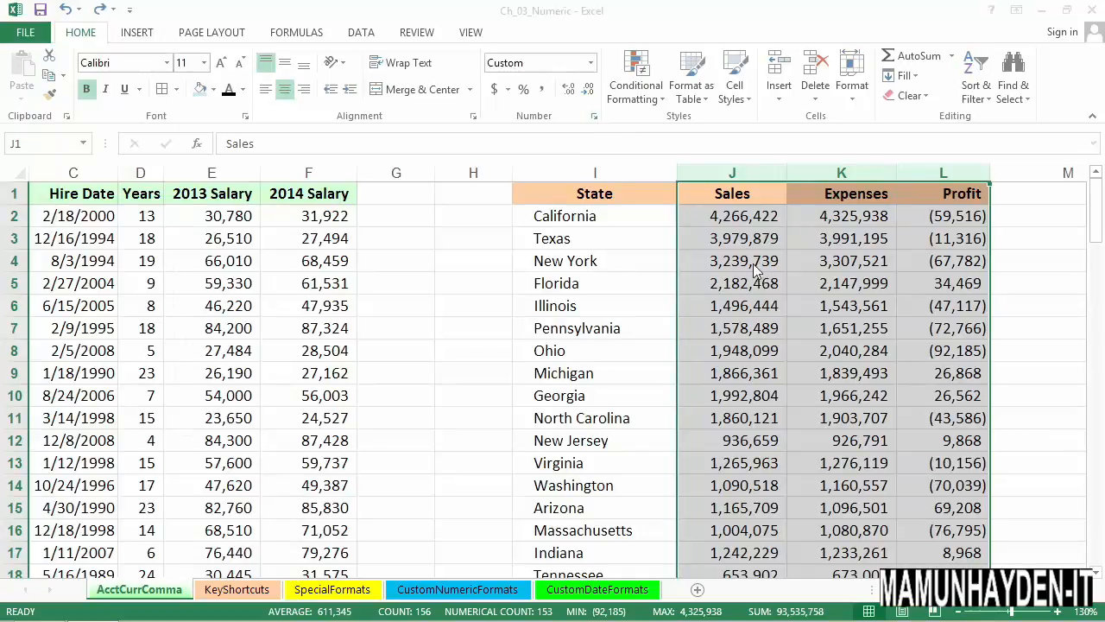
Format the Sales, Expenses and Profit columns as Currency with the $ symbol and no decimal places
key("ctrl+1")
left_click(203, 153)
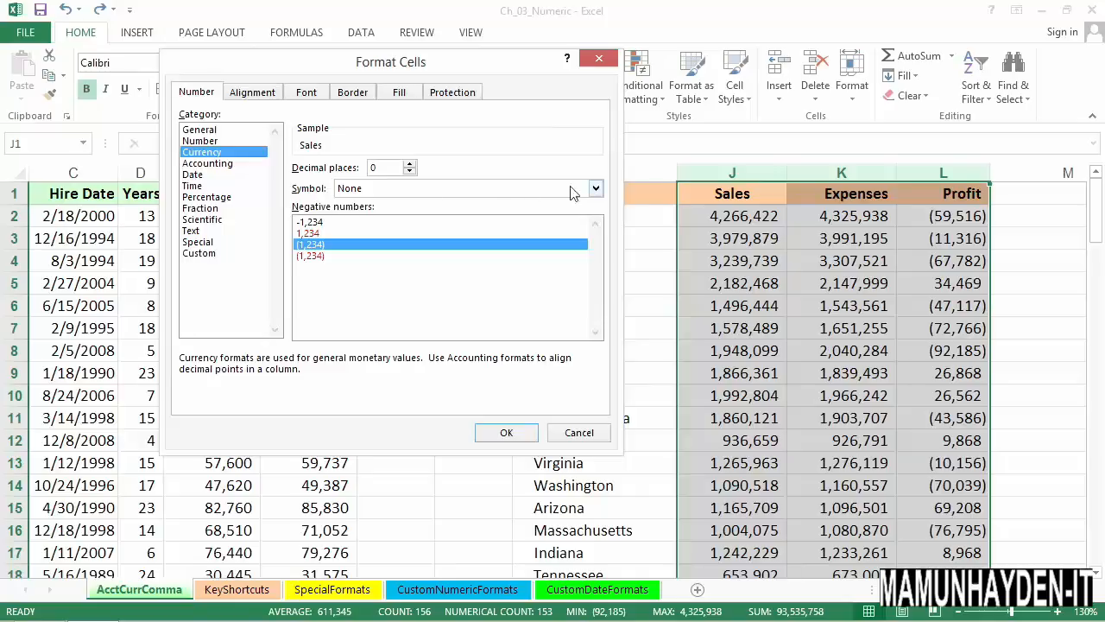
left_click(596, 189)
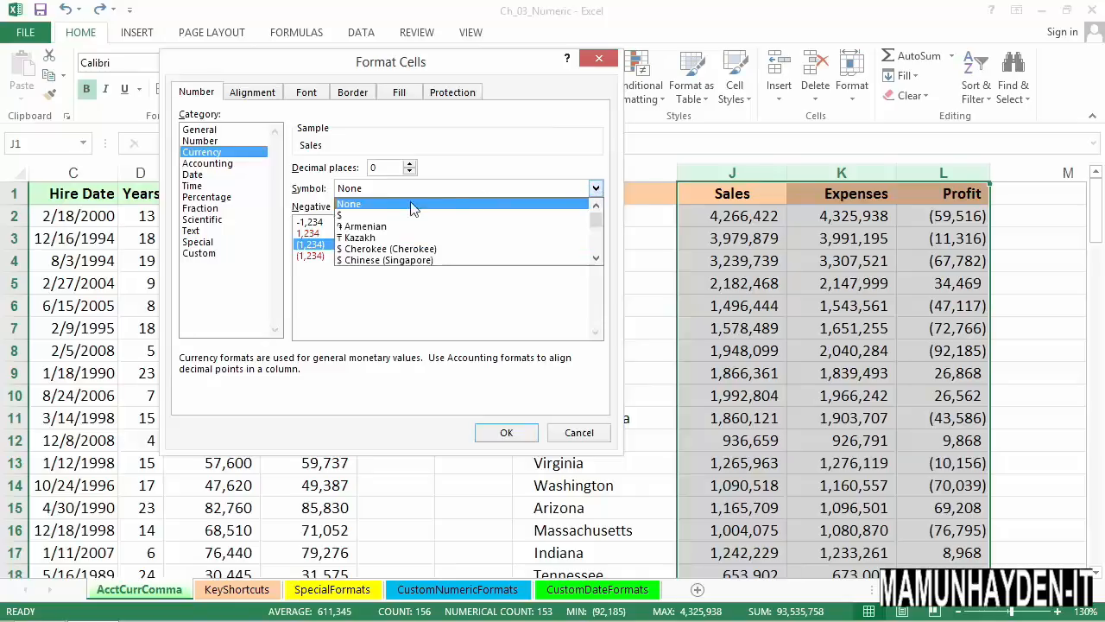
left_click(375, 213)
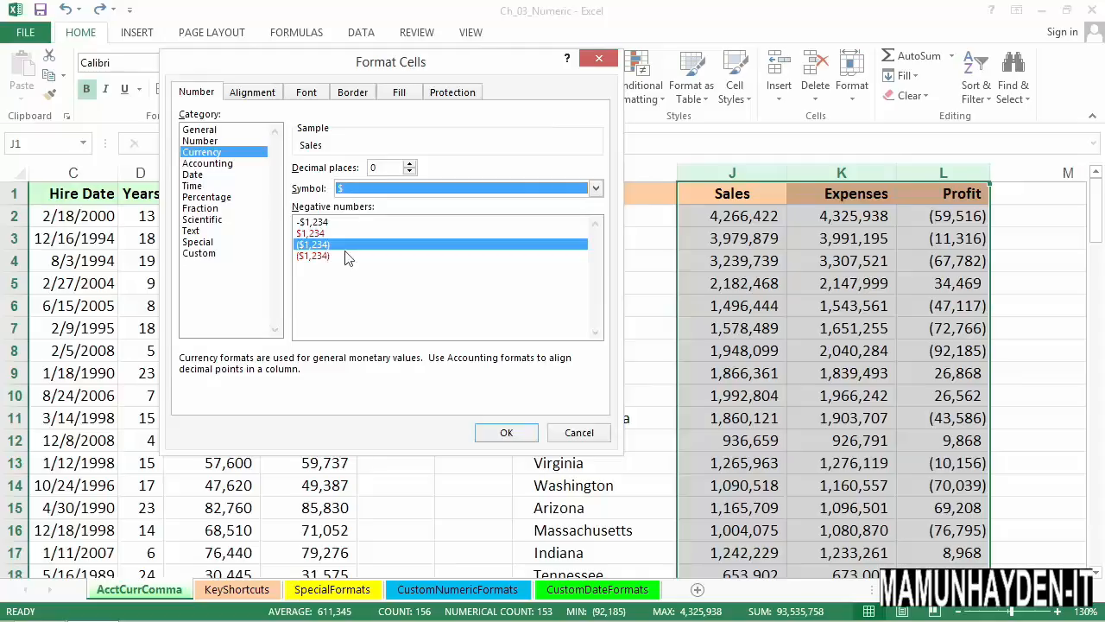
left_click(506, 432)
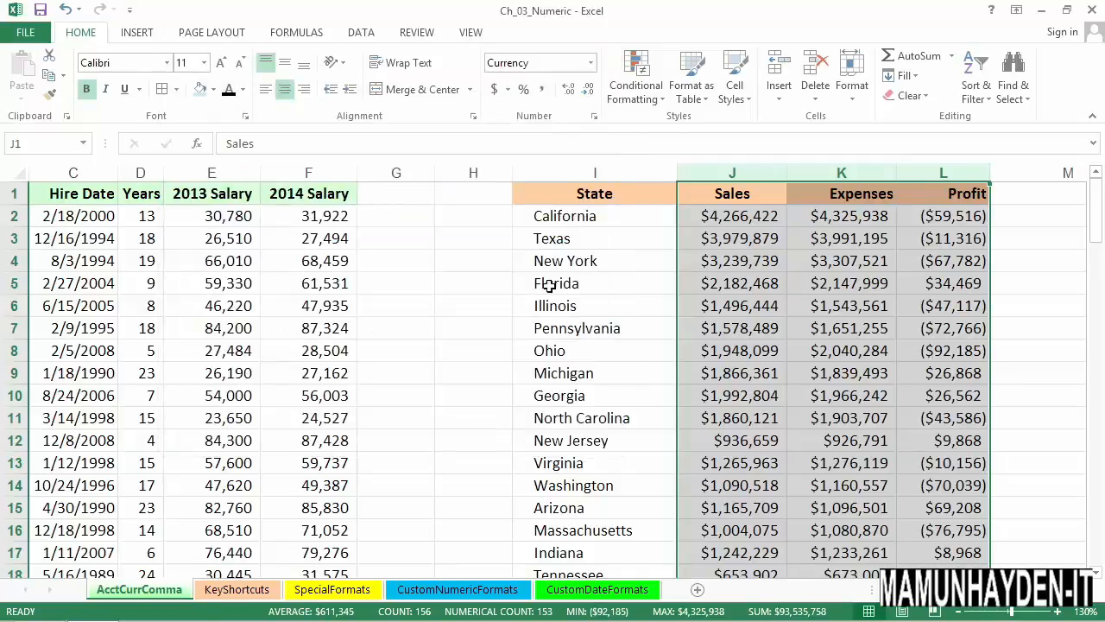
Apply the dollar Accounting number format to the Sales, Expenses and Profit columns and widen all three equally
left_click(494, 89)
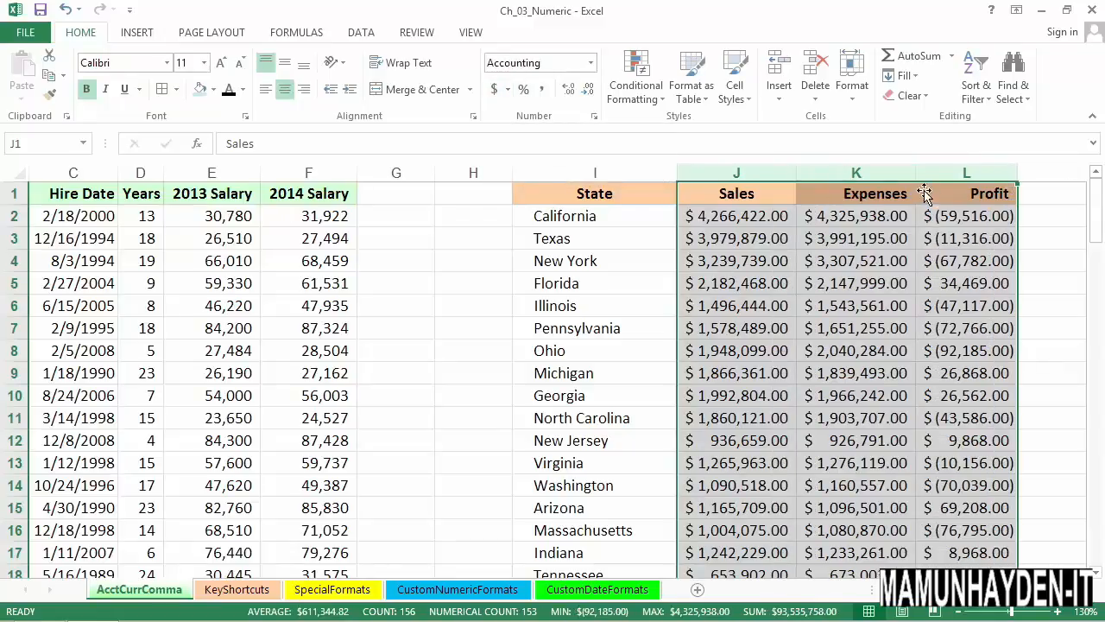
left_click_drag(937, 172, 833, 178)
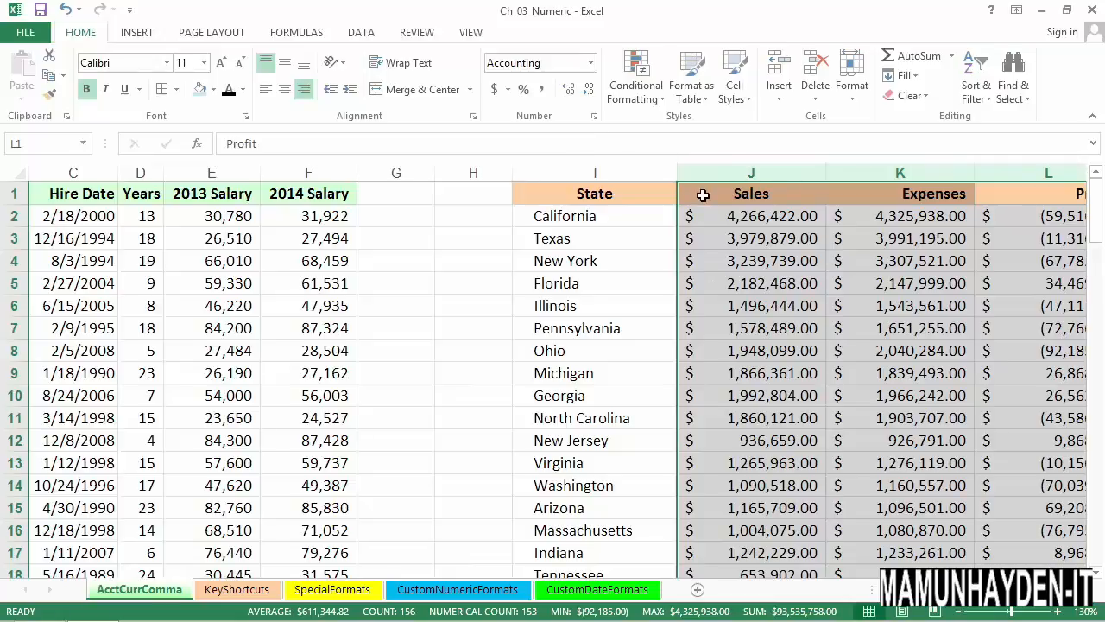
Format the Sales, Expenses and Profit columns as Currency with two decimals and the $ symbol, and replace that with Comma Style
key("ctrl+1")
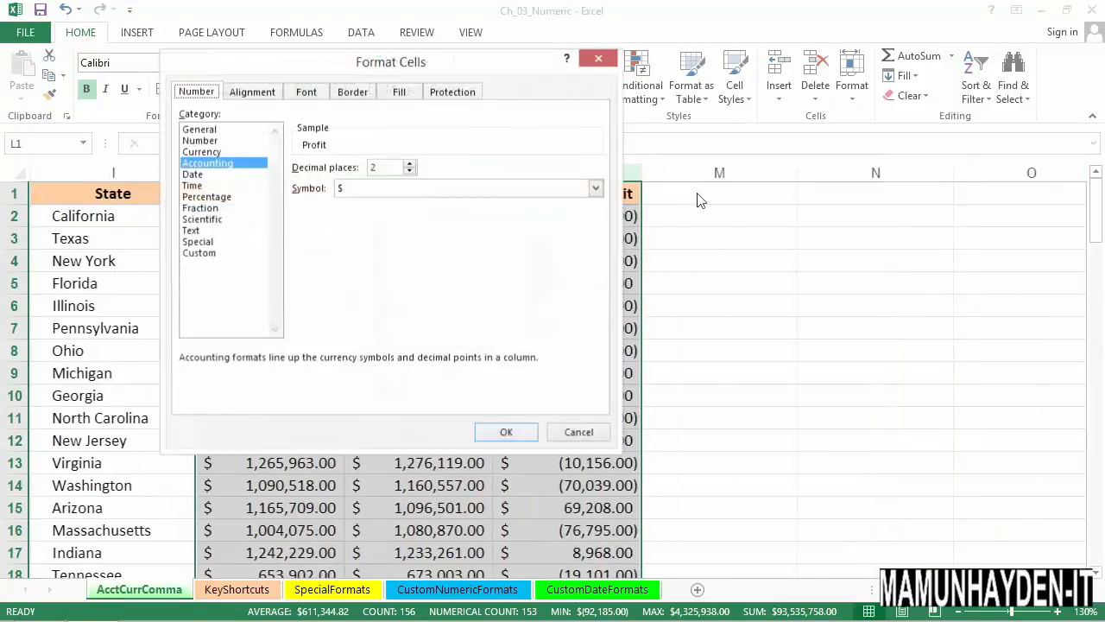
left_click(203, 152)
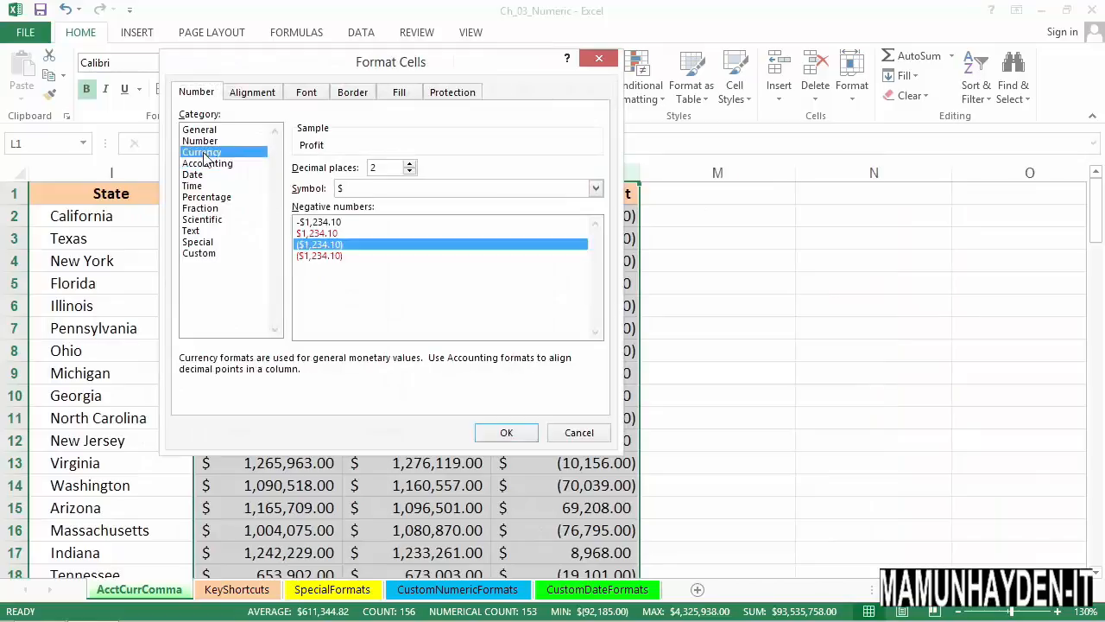
left_click(504, 433)
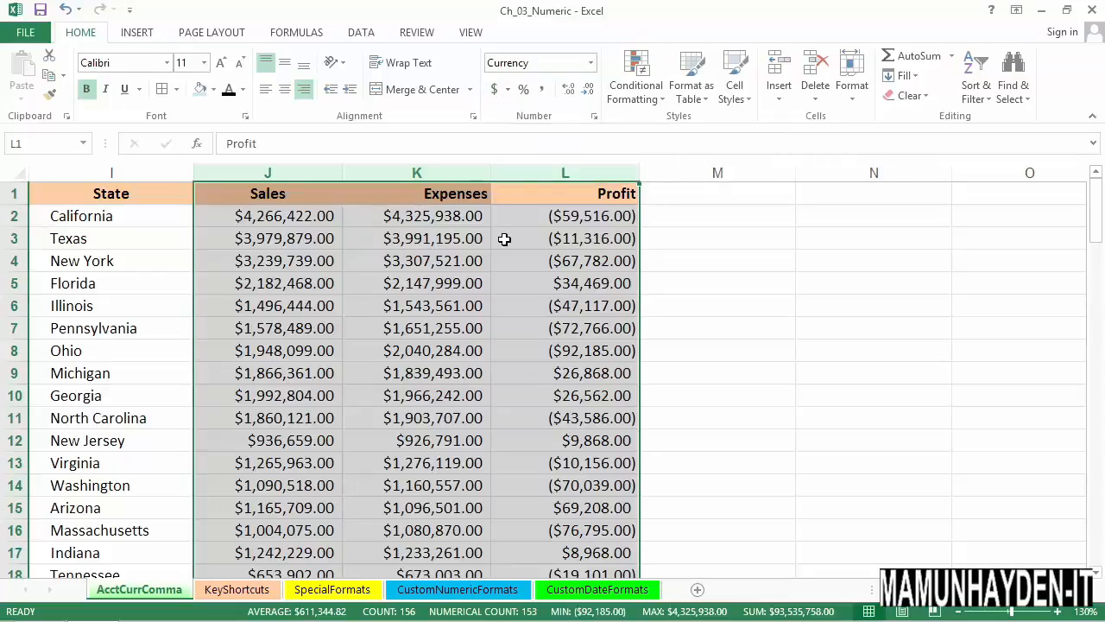
left_click(545, 91)
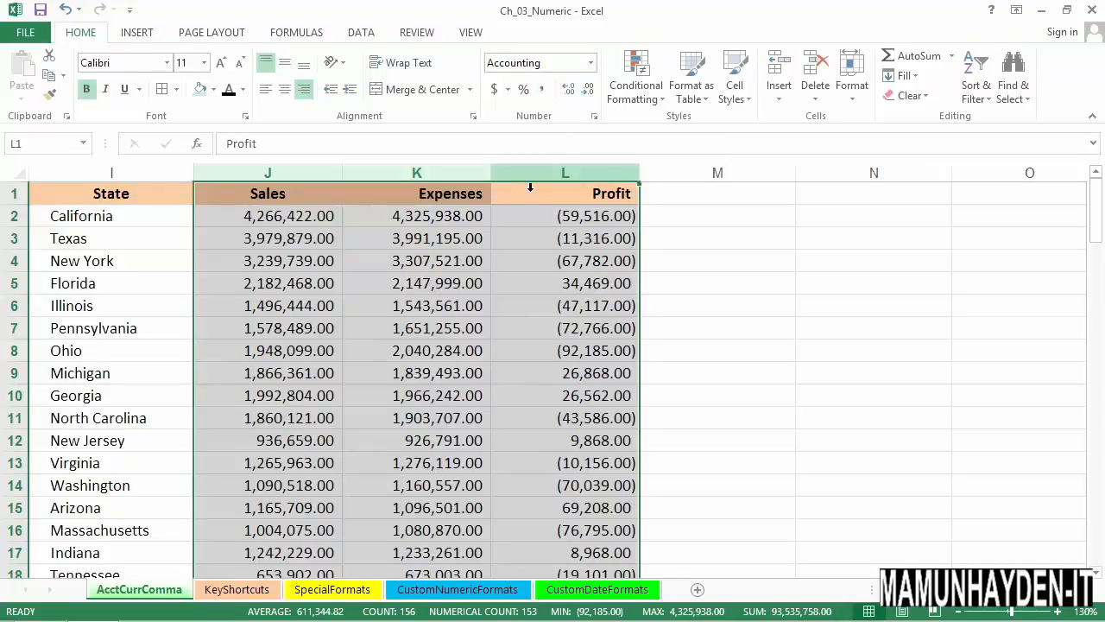
Format the Sales, Expenses and Profit columns as Number with two decimals, a thousands separator and minus signs for negatives
left_click_drag(530, 187, 333, 188)
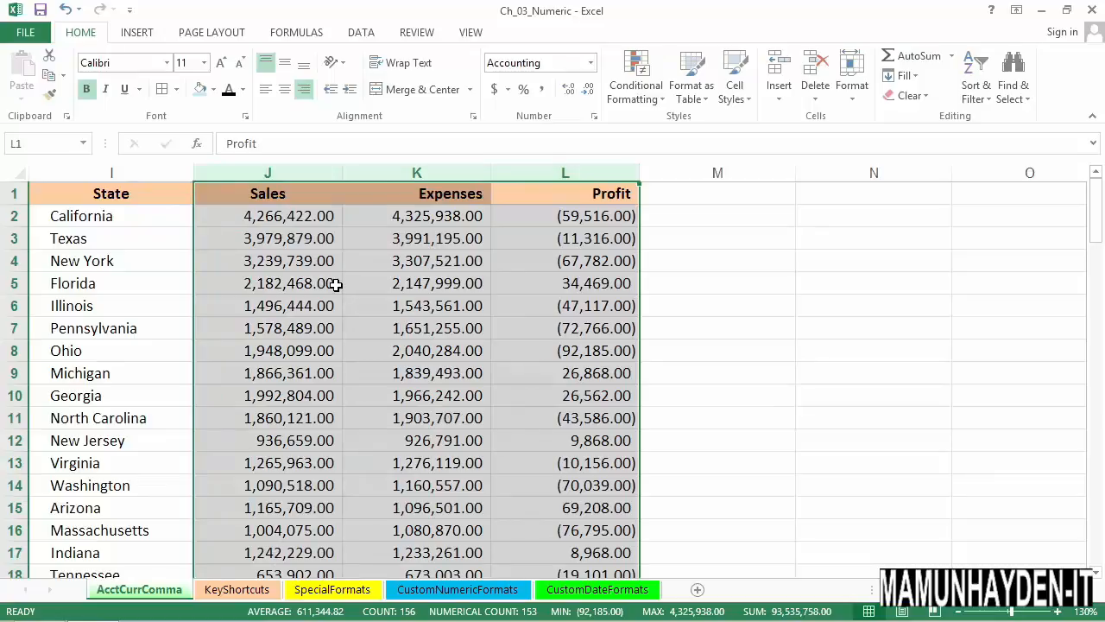
key("ctrl+1")
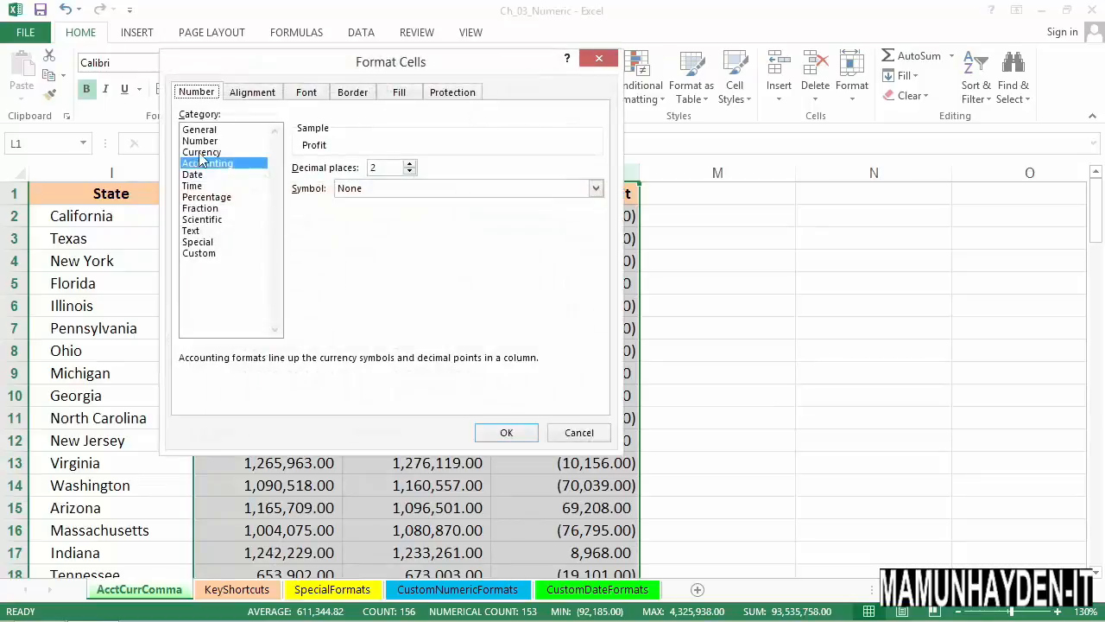
left_click(207, 142)
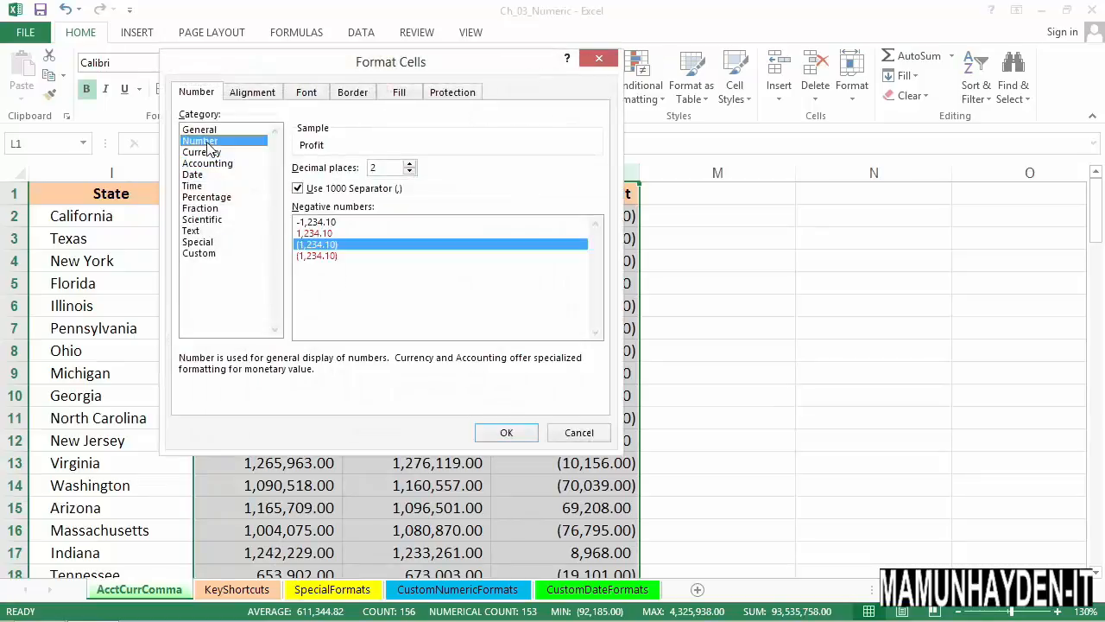
left_click(316, 222)
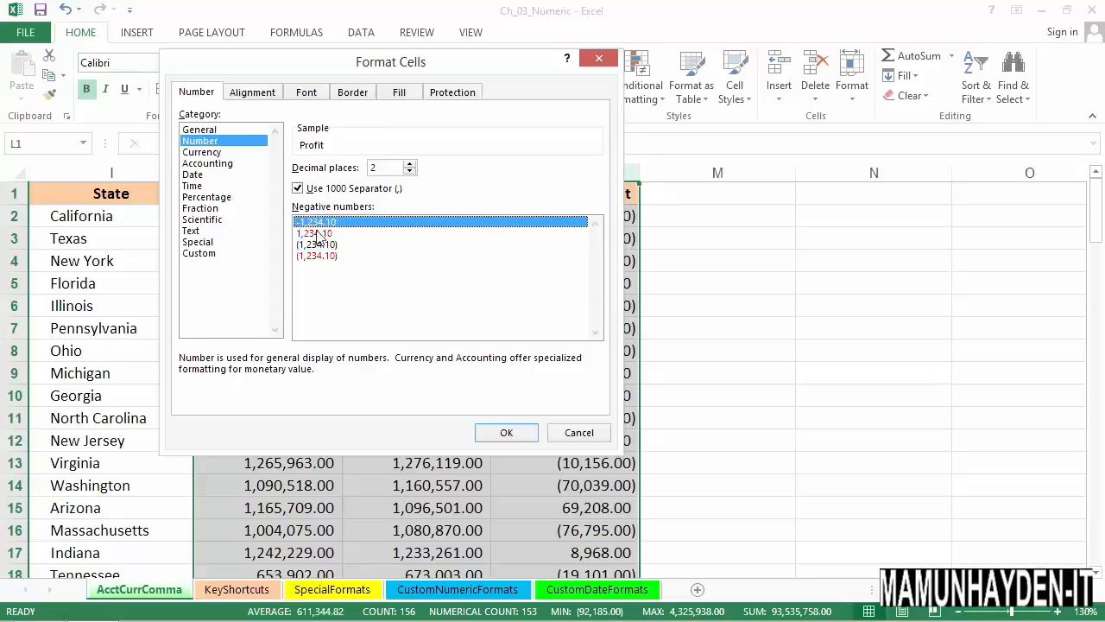
left_click_drag(512, 69, 387, 72)
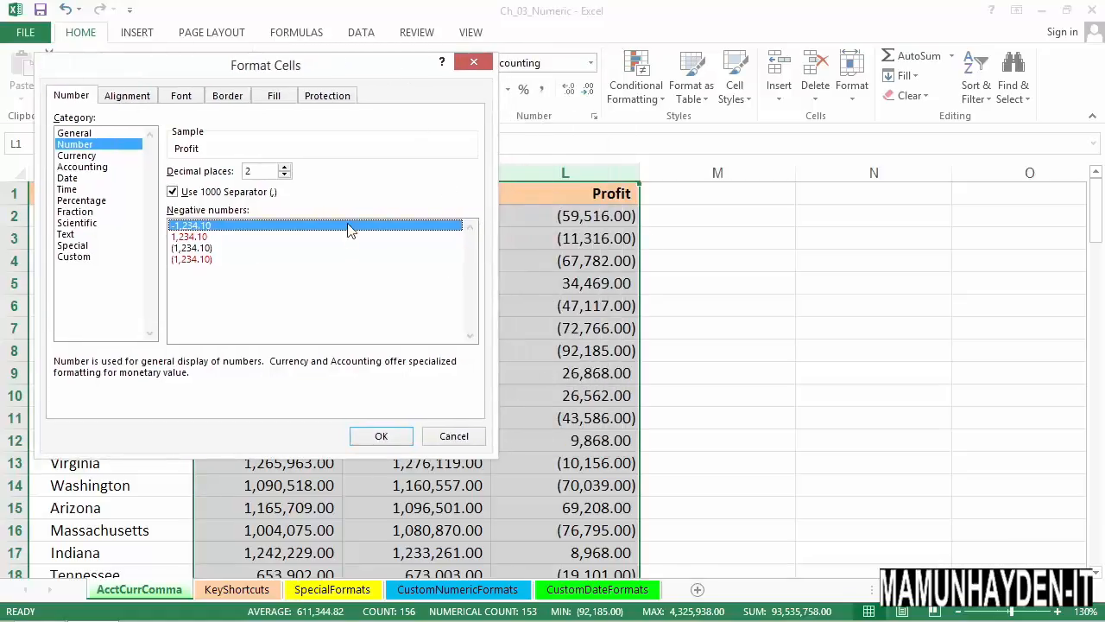
left_click(377, 440)
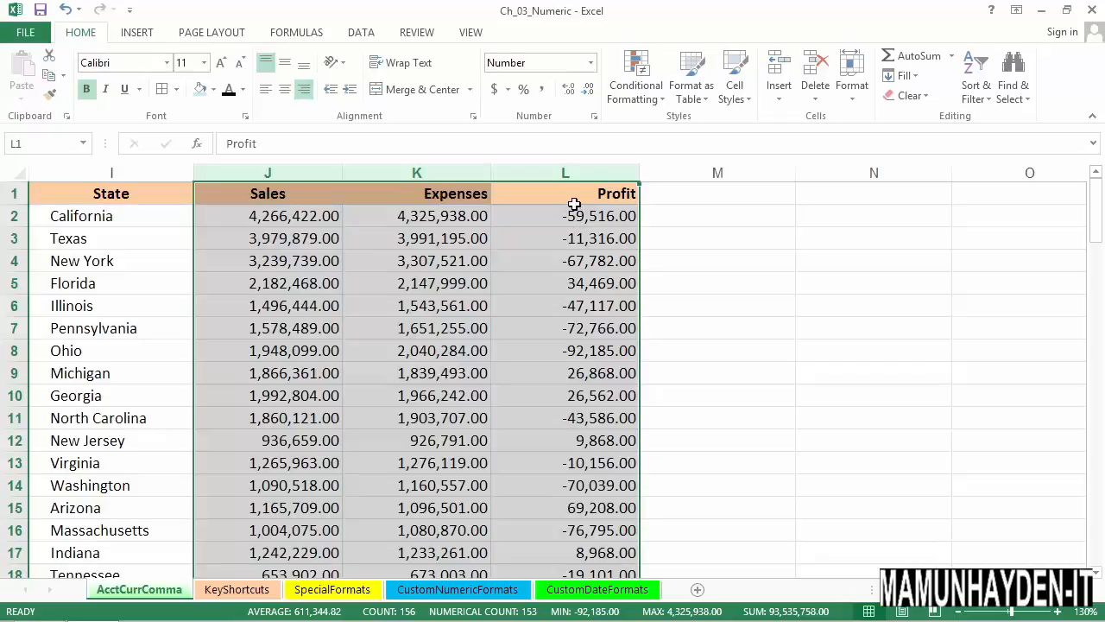
Reduce the Sales, Expenses and Profit columns to no decimal places
left_click(588, 91)
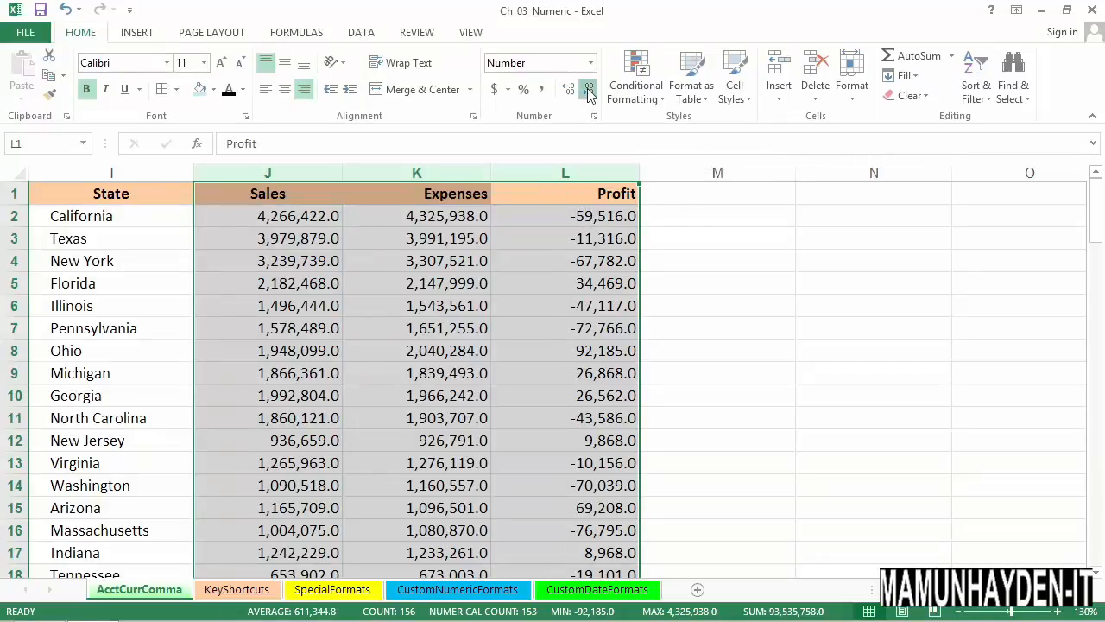
left_click(588, 92)
left_click(573, 193)
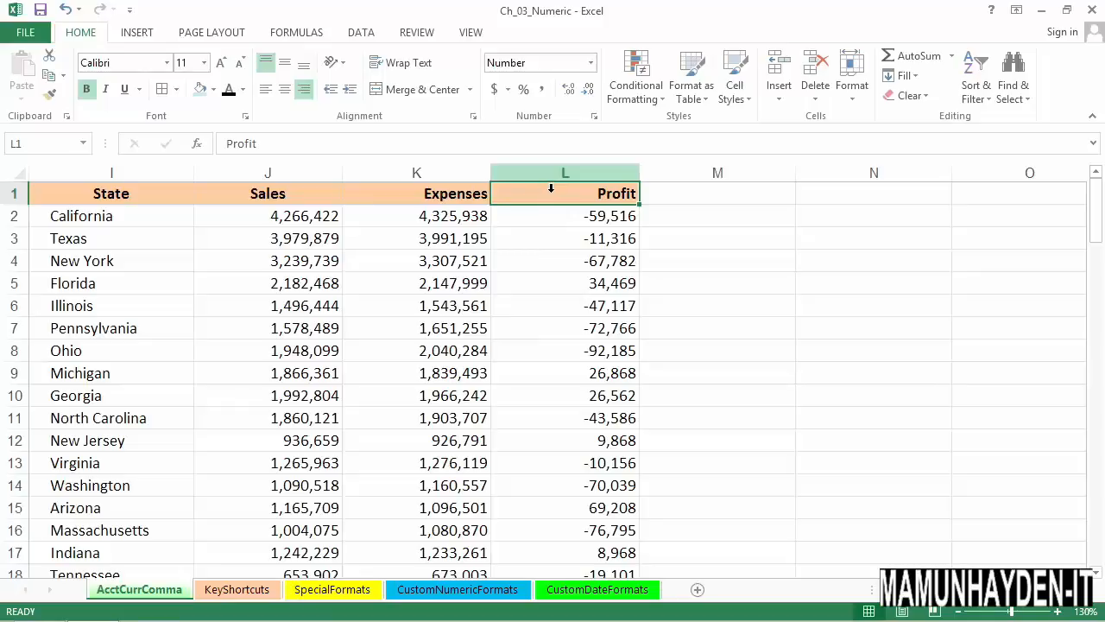
Auto-fit the widths of the Sales, Expenses and Profit columns to their contents
left_click_drag(549, 190, 316, 178)
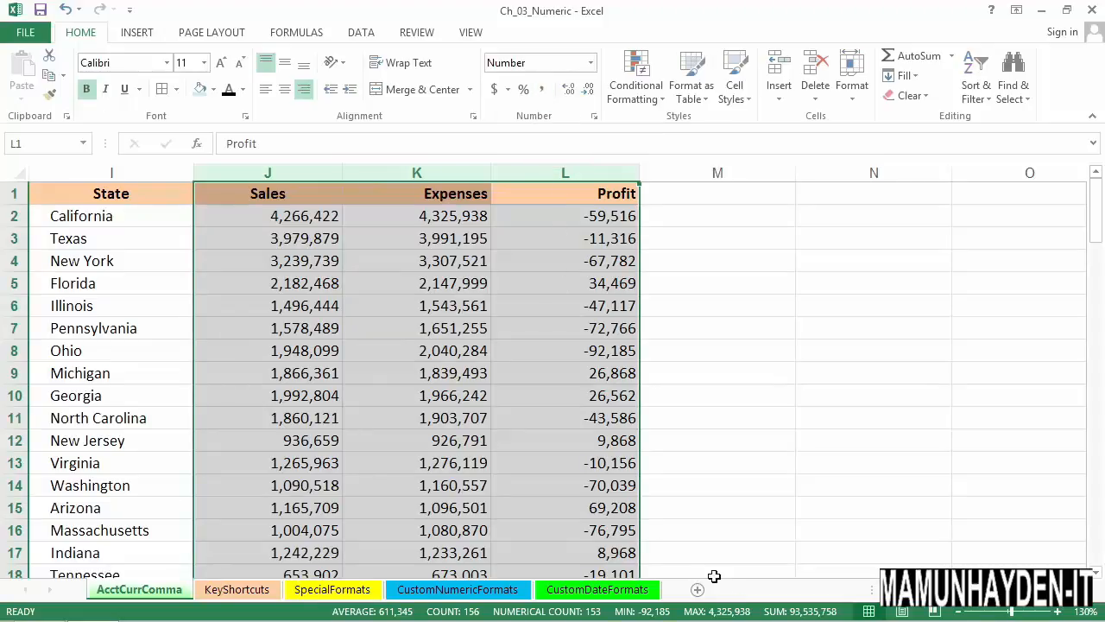
left_click_drag(541, 176, 336, 177)
double_click(350, 179)
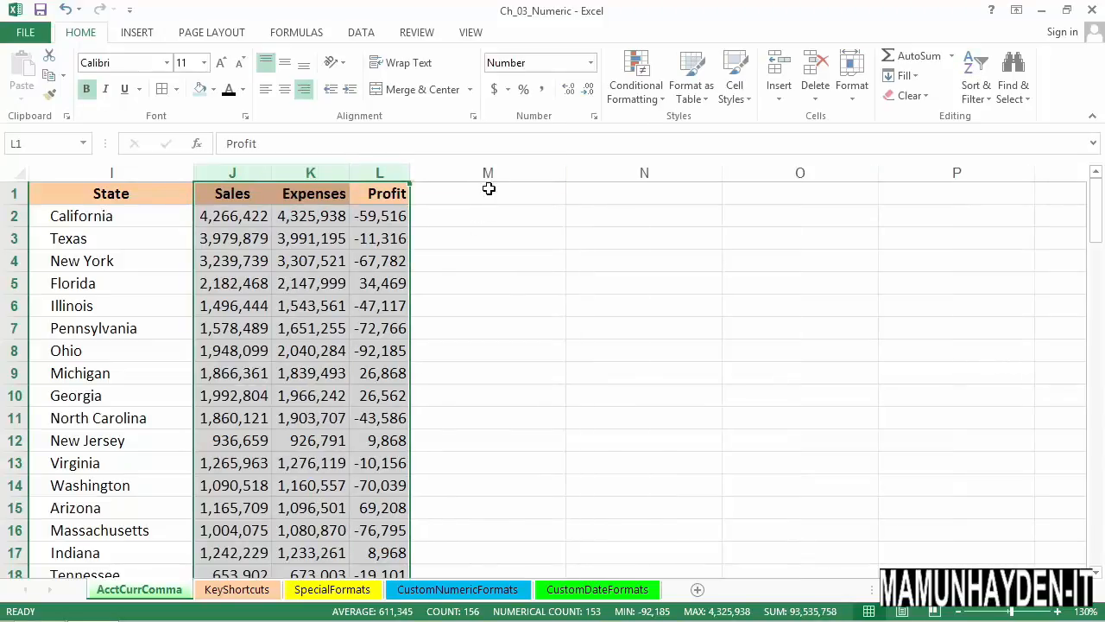
Apply the dollar Accounting number format to the Sales, Expenses and Profit columns, and replace it with Comma Style
left_click(495, 92)
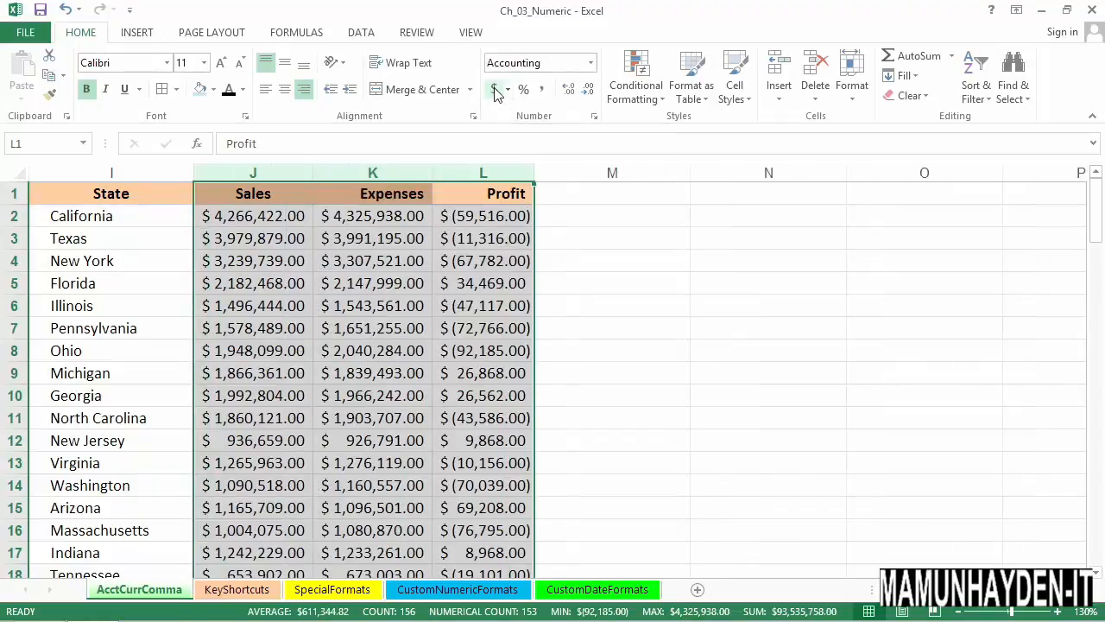
left_click(543, 94)
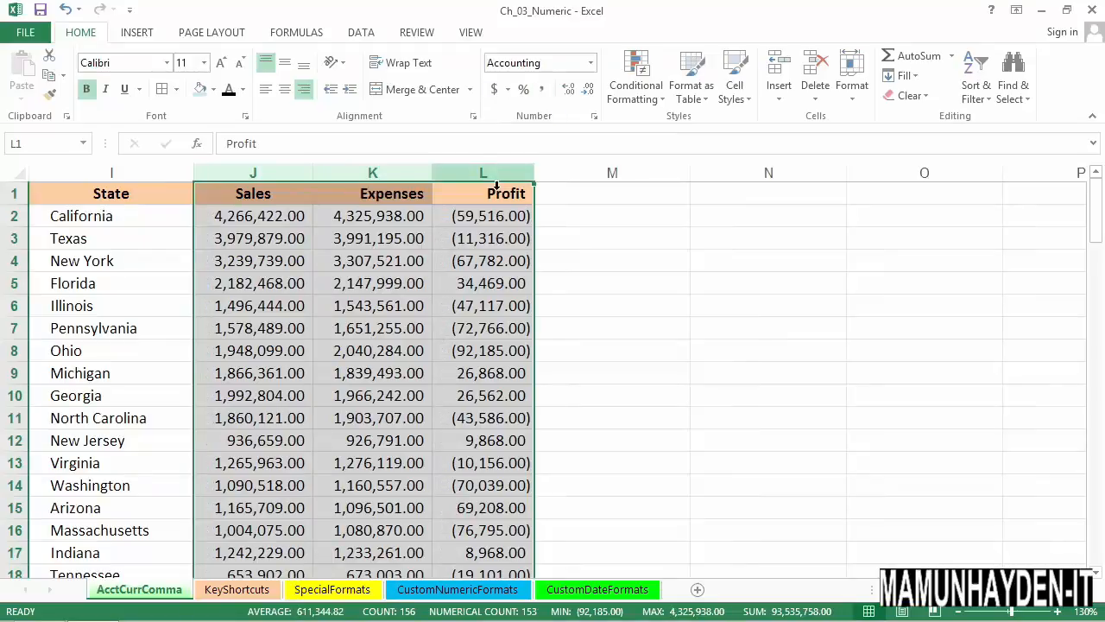